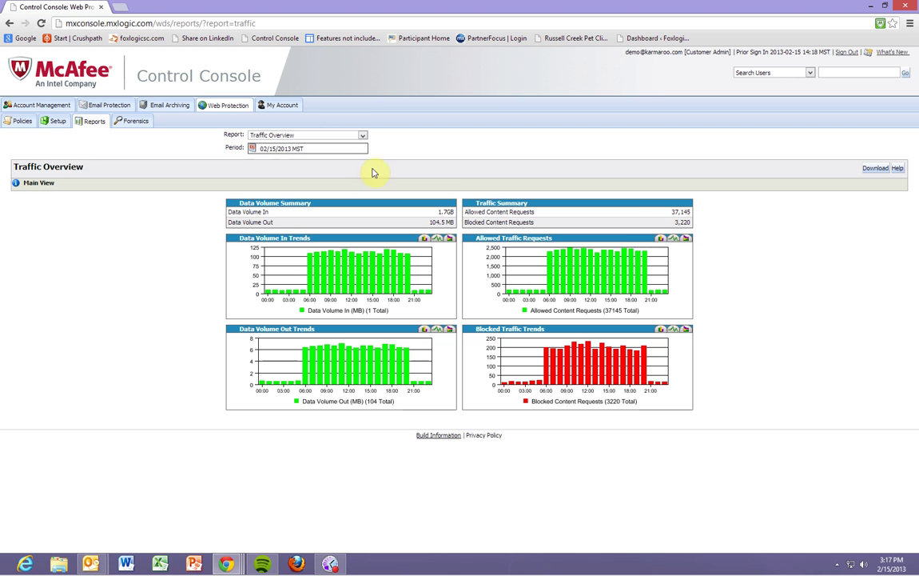
Browse the report type list twice, keeping Traffic Overview selected
left_click(364, 135)
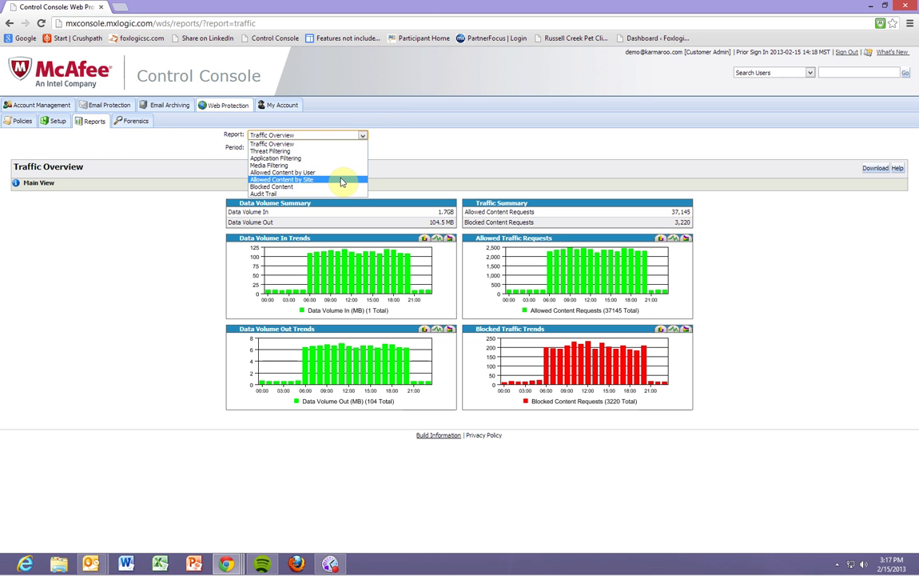
left_click(760, 250)
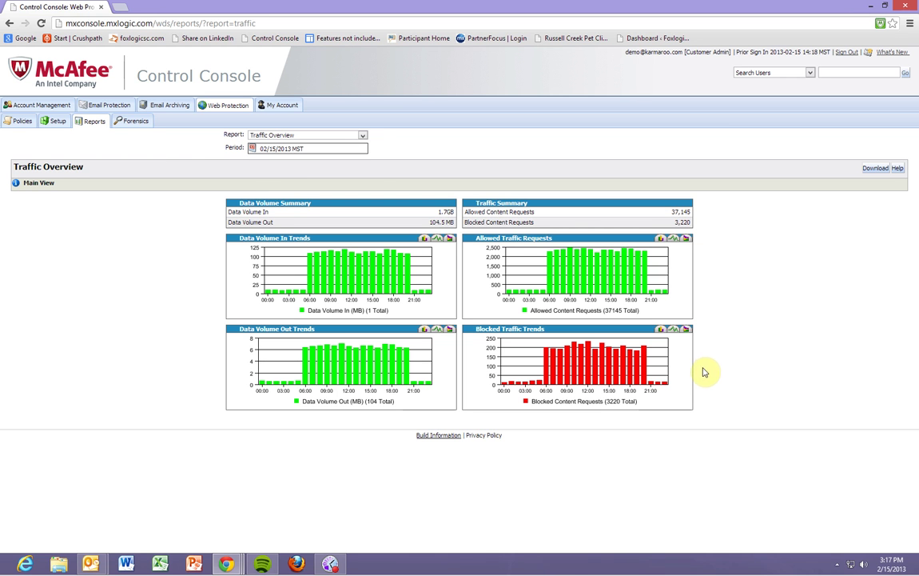
left_click(363, 135)
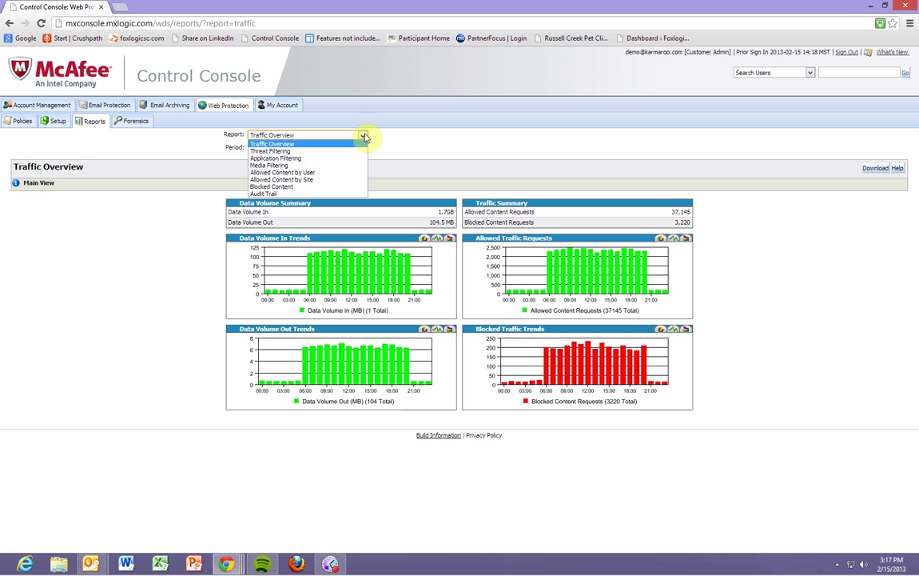
left_click(363, 135)
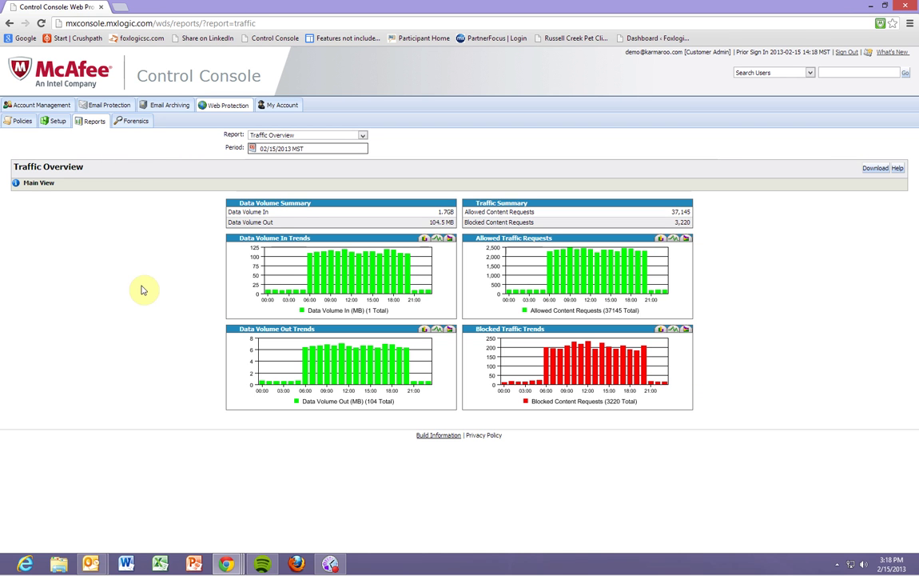
Open Default Web Policies for editing from the web policy list
left_click(15, 125)
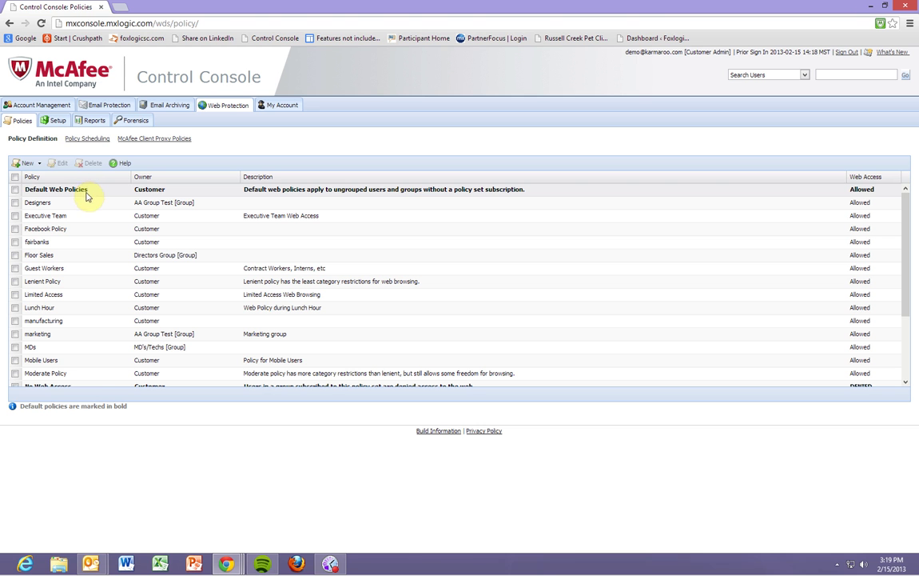
left_click(89, 191)
double_click(88, 191)
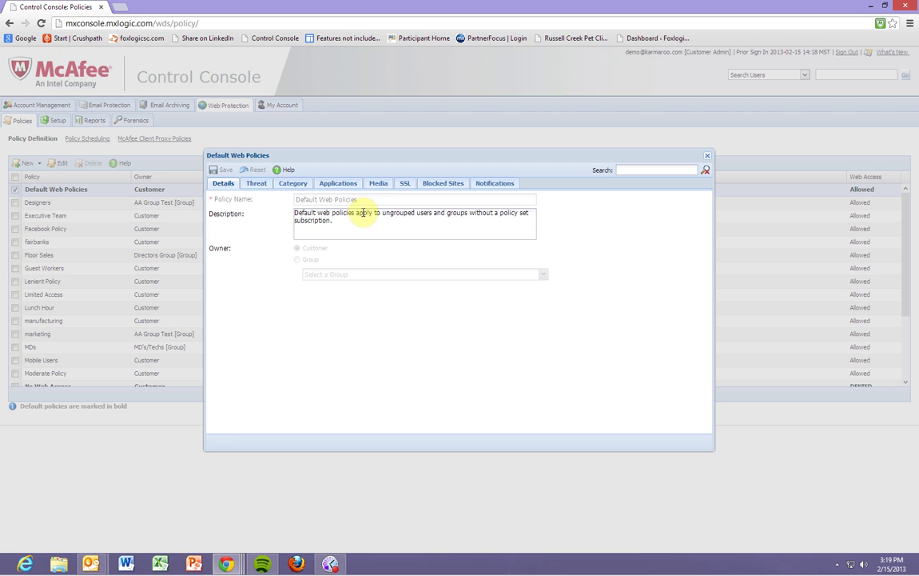
Show the Threat settings: High/Medium Risk denied, Minimal/Unverified allowed
left_click(257, 184)
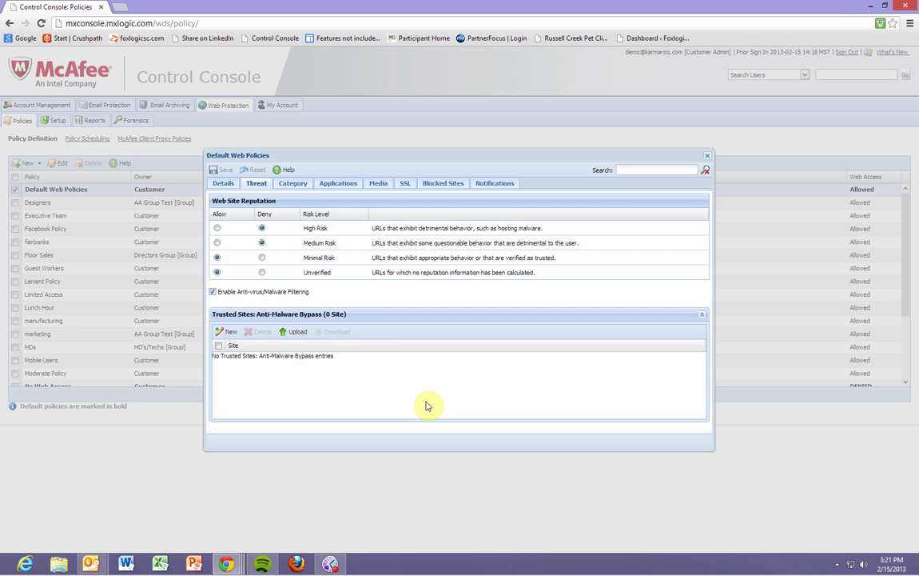
Show the Category settings and scroll through the allow/deny category list
left_click(292, 184)
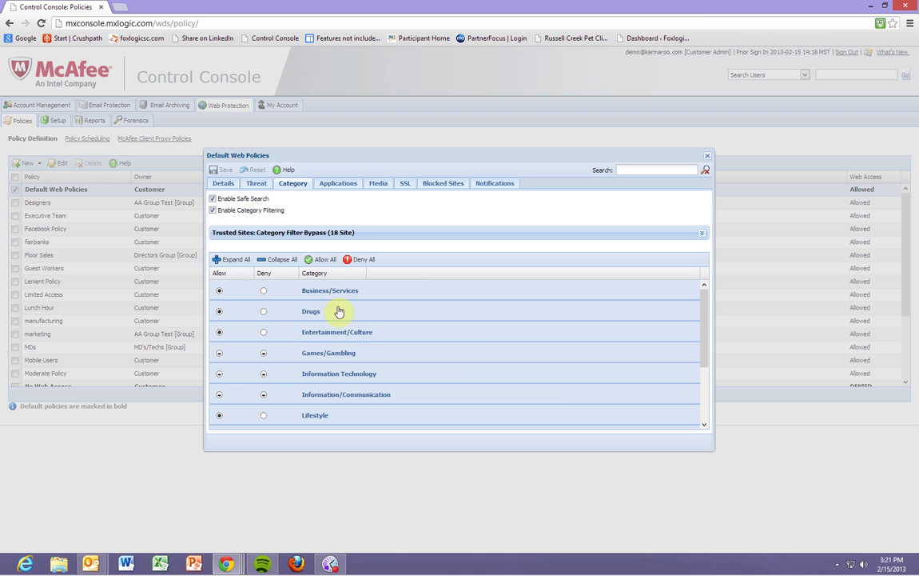
scroll(478, 336, "down", 3)
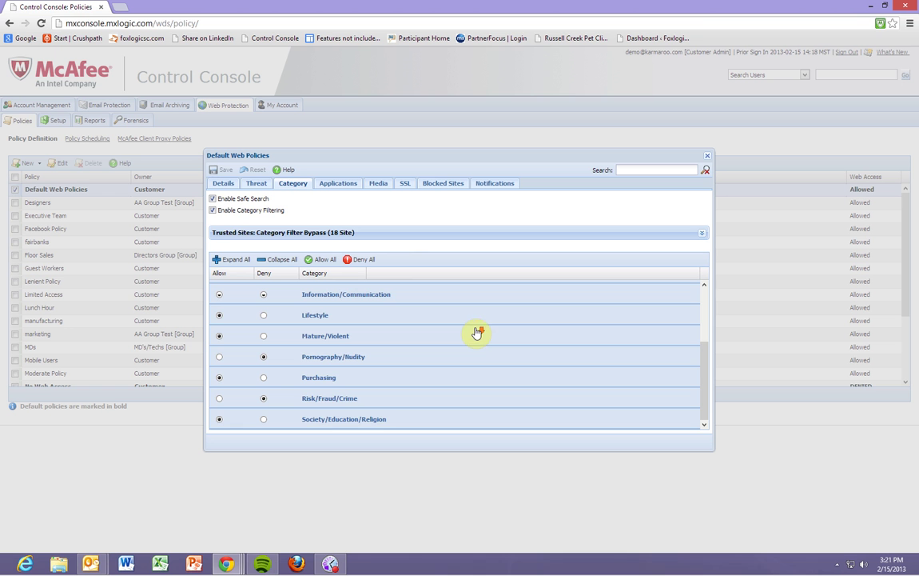
scroll(476, 339, "up", 3)
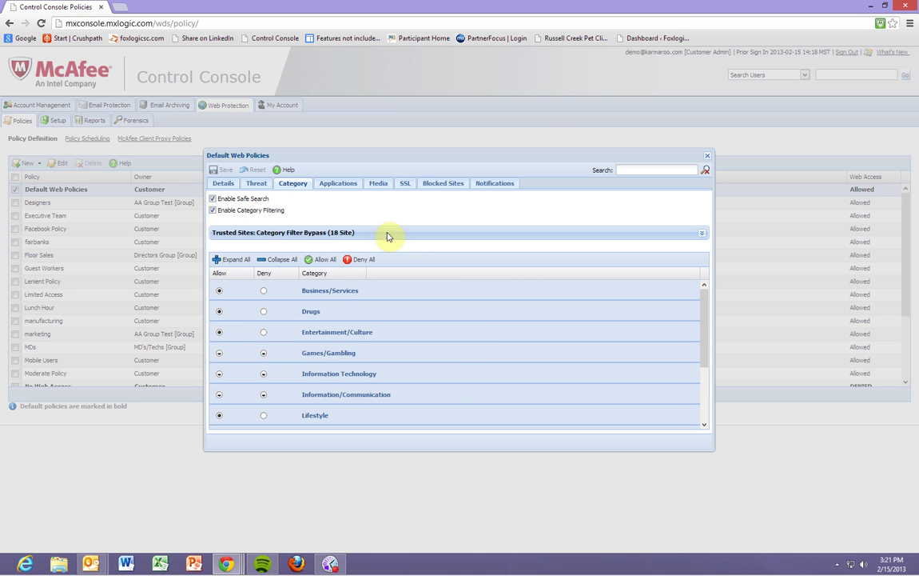
Expand and collapse the Category Filter Bypass trusted sites while reviewing the category list
left_click(306, 233)
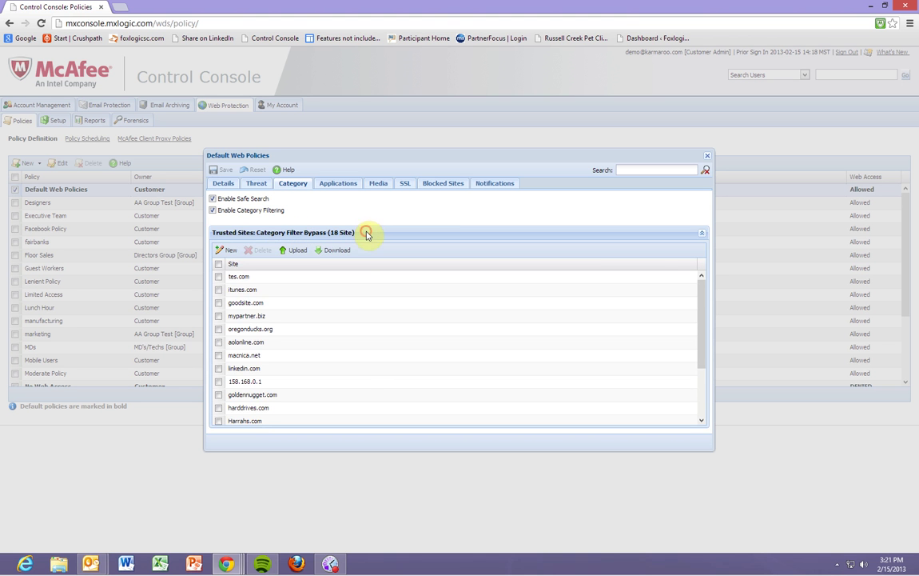
left_click(367, 233)
scroll(383, 334, "down", 3)
scroll(383, 334, "down", 1)
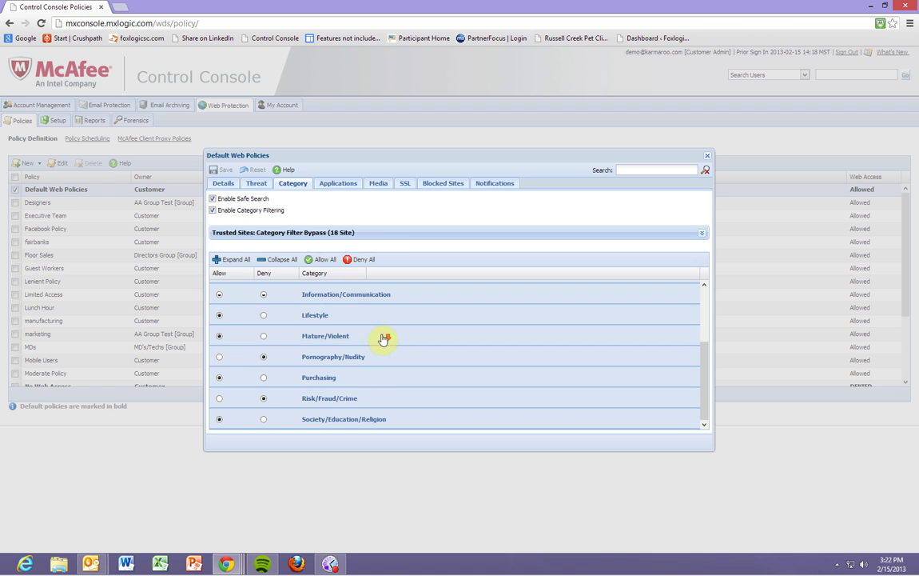
scroll(392, 379, "up", 3)
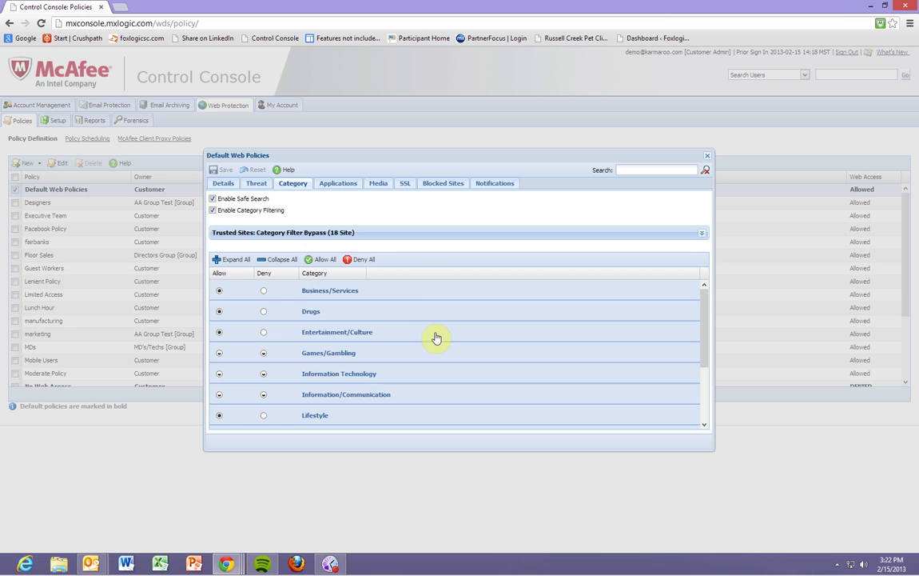
scroll(437, 337, "down", 1)
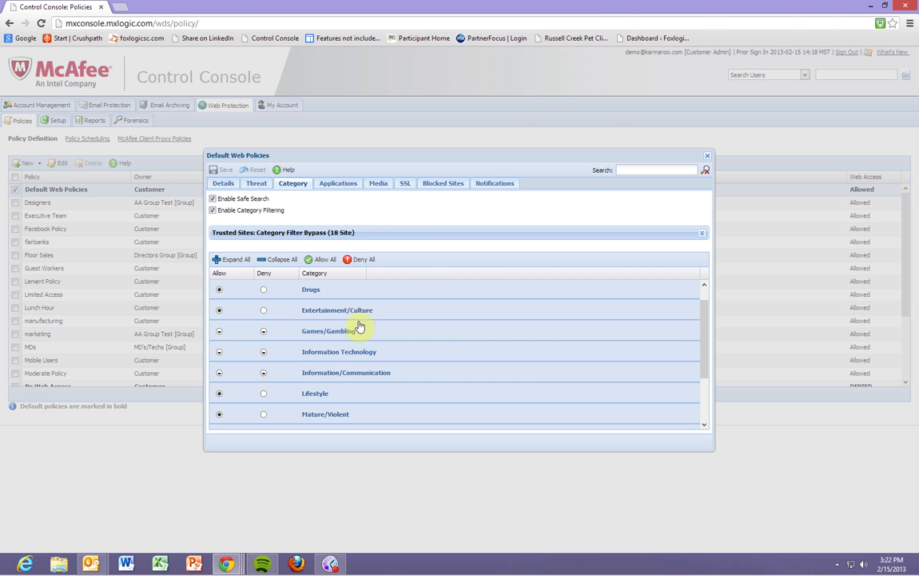
left_click(369, 232)
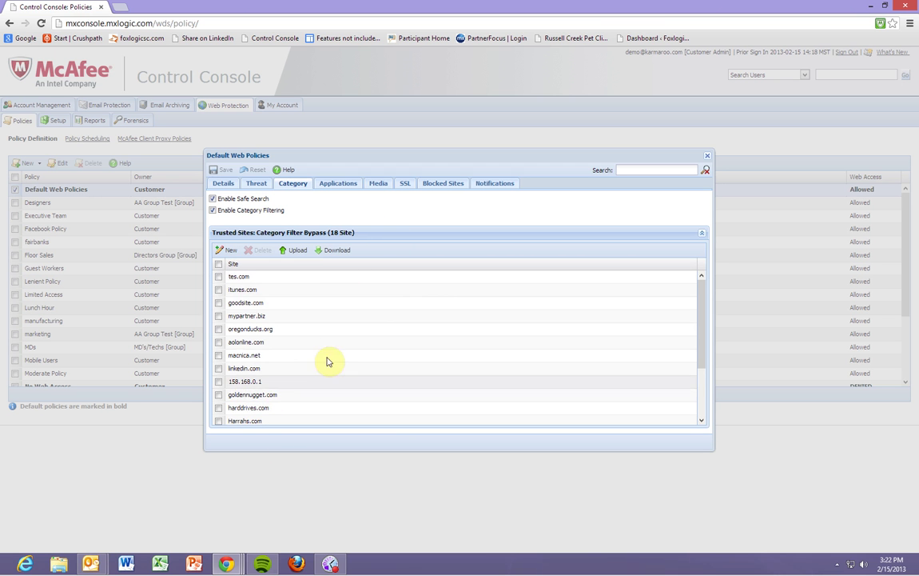
left_click(383, 233)
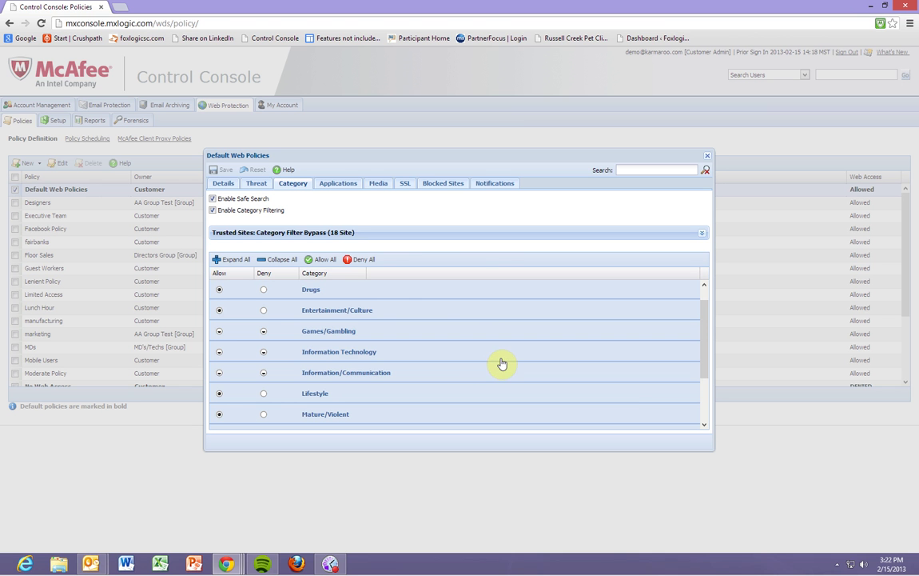
scroll(501, 364, "down", 3)
scroll(504, 364, "down", 1)
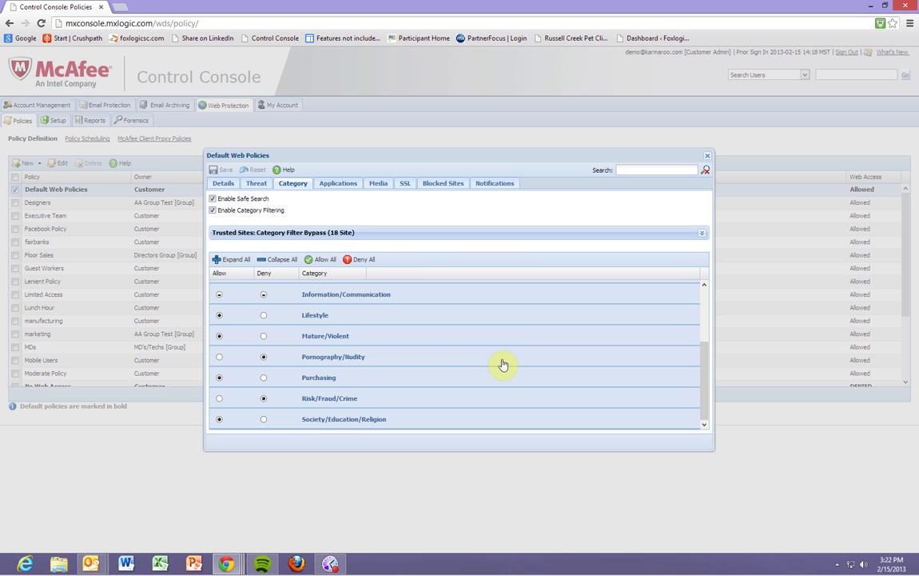
scroll(504, 366, "up", 5)
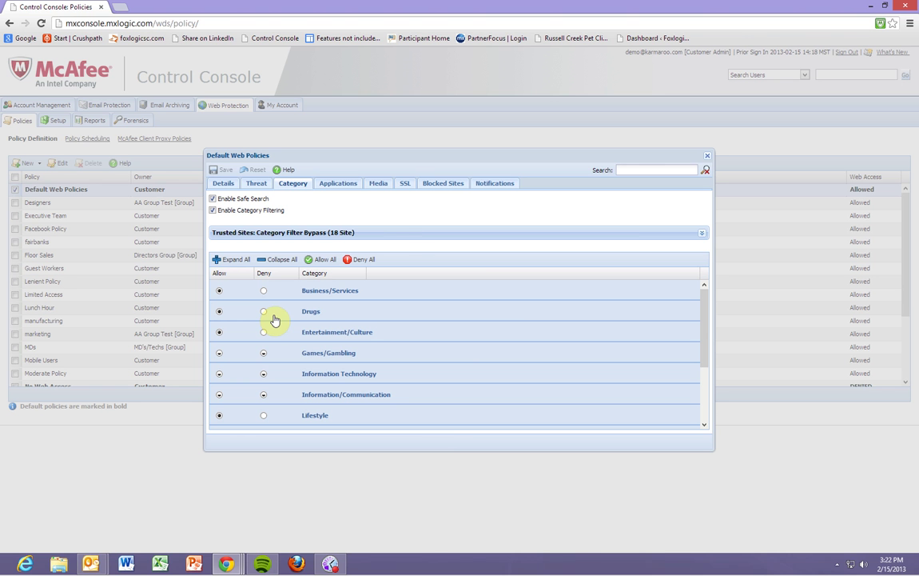
Expand, then collapse the 'Trusted Sites: Category Filter Bypass' list
left_click(401, 233)
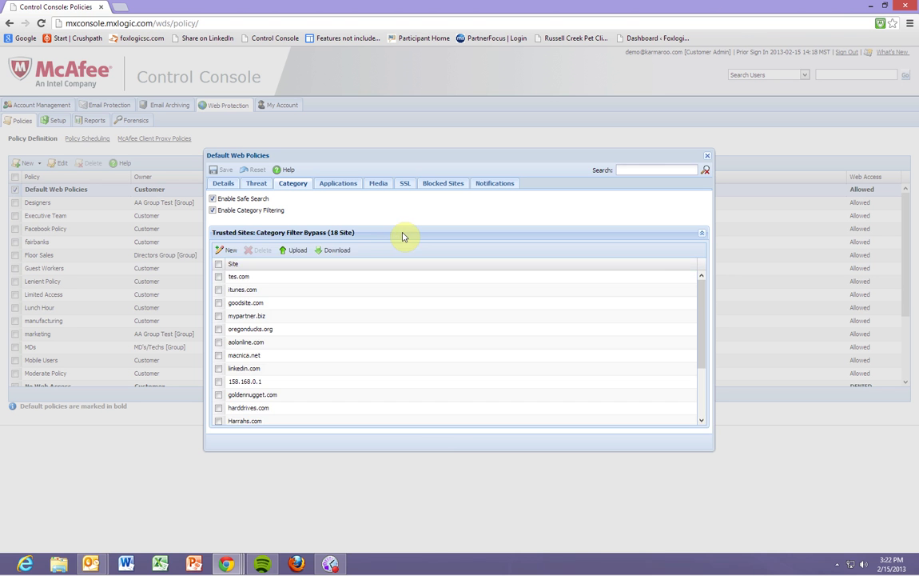
left_click(402, 234)
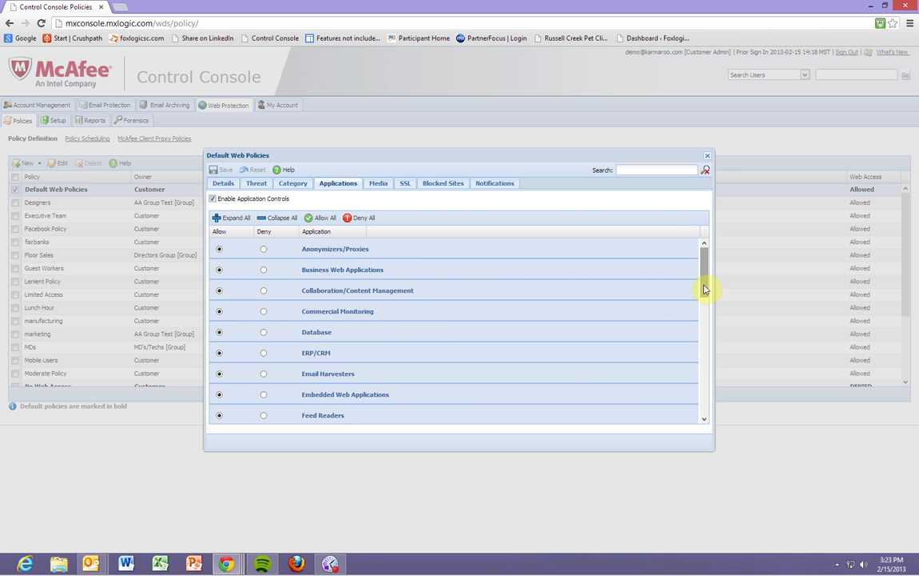
Scroll up and down through the Applications allow/deny list with the scrollbar
left_click_drag(705, 290, 712, 416)
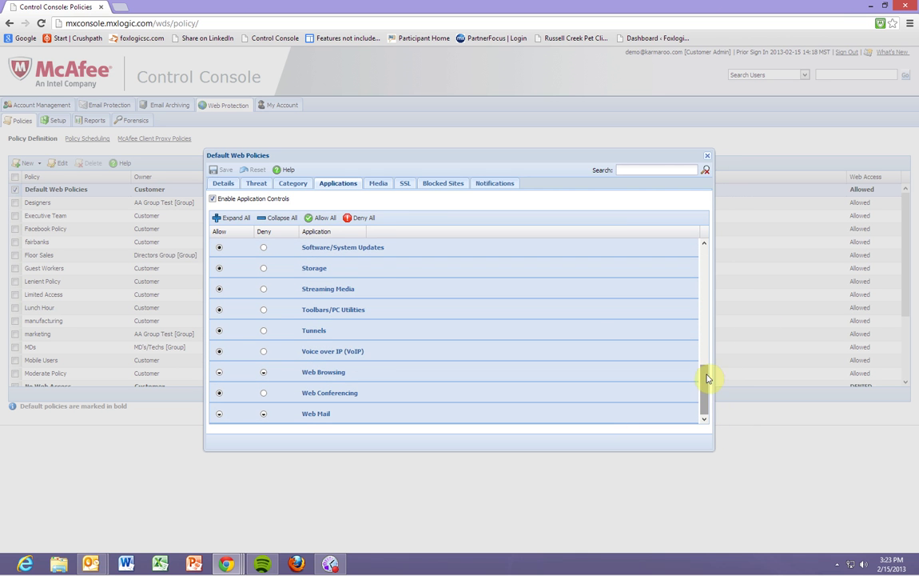
left_click_drag(707, 378, 720, 307)
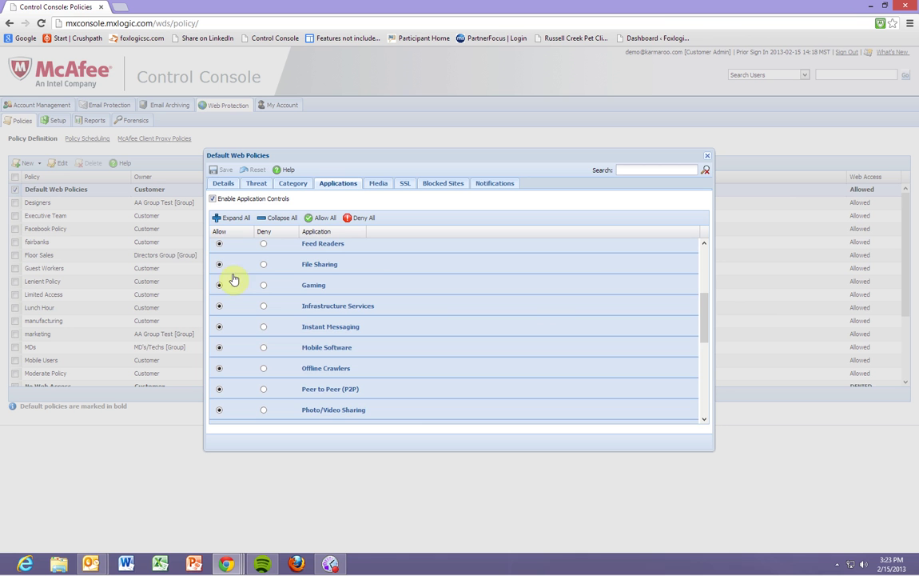
left_click_drag(703, 313, 396, 290)
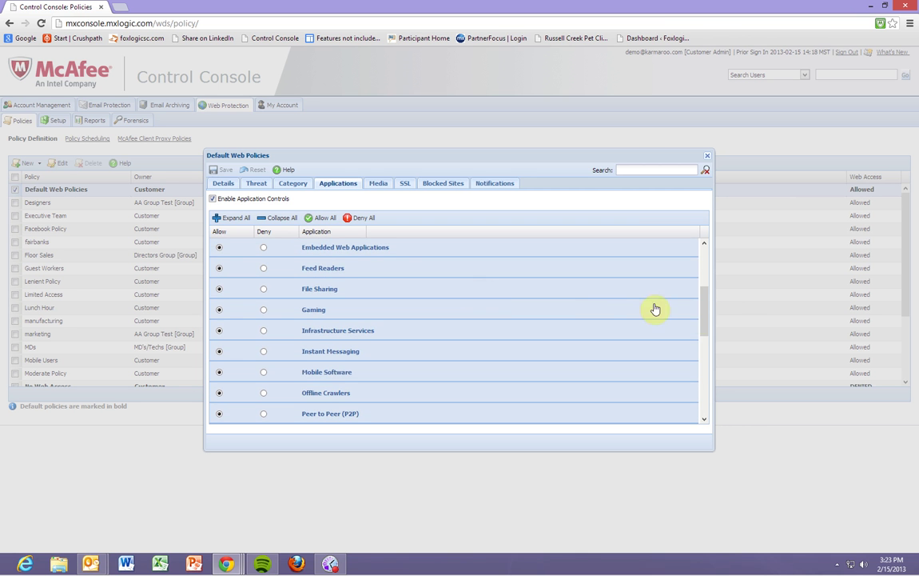
left_click_drag(704, 314, 468, 285)
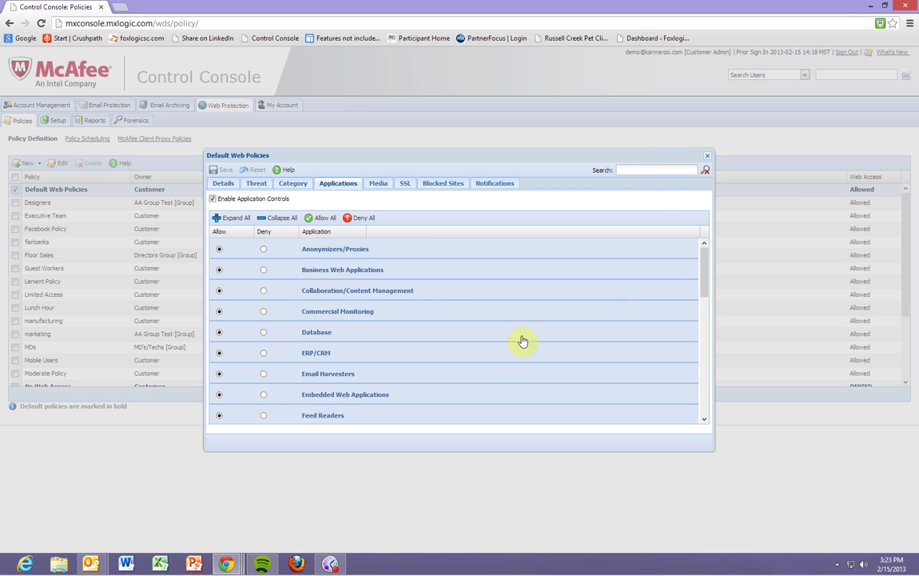
mouse_move(708, 282)
left_mouse_down()
mouse_move(717, 292)
mouse_move(714, 271)
left_mouse_up()
left_click_drag(705, 276, 699, 229)
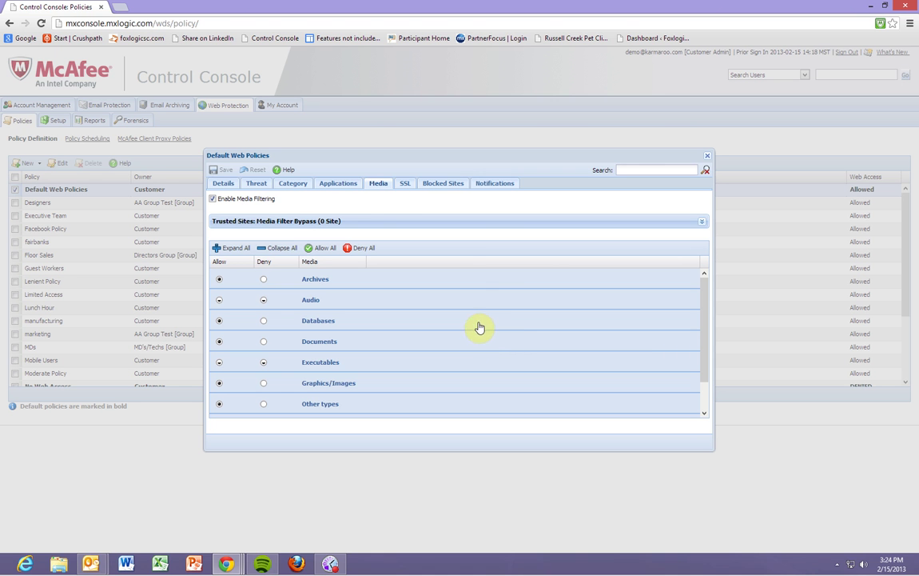
Confirm the Media Filter Bypass trusted sites list is empty, then show the SSL scanning settings
left_click(272, 221)
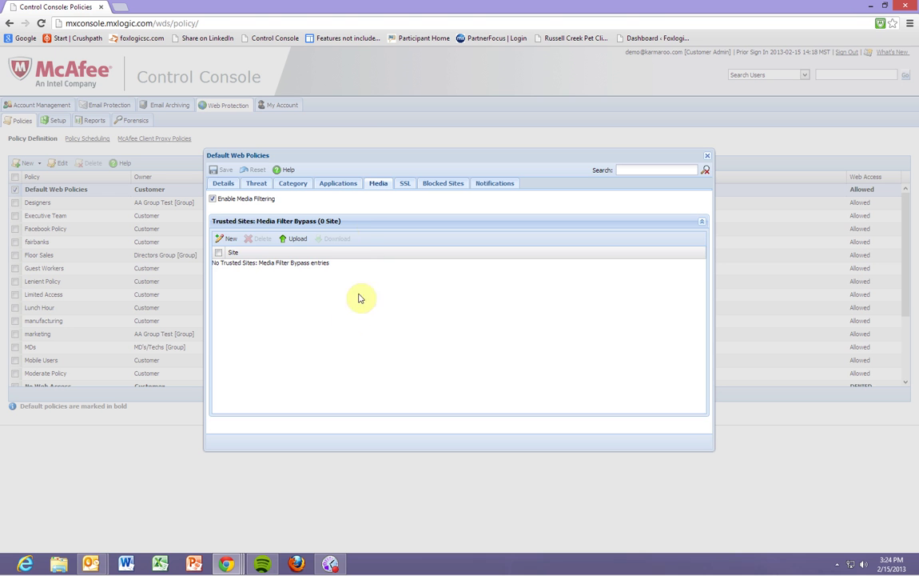
left_click(370, 222)
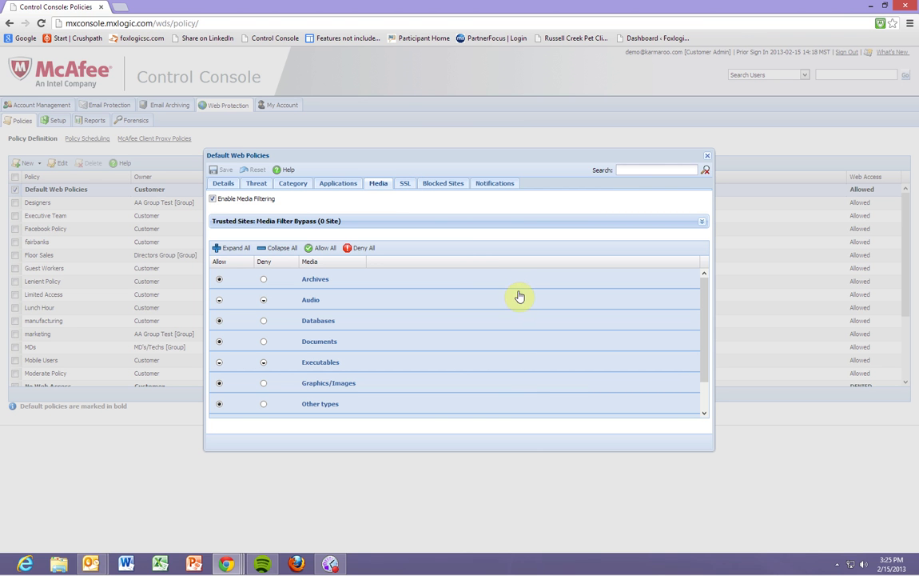
left_click(406, 183)
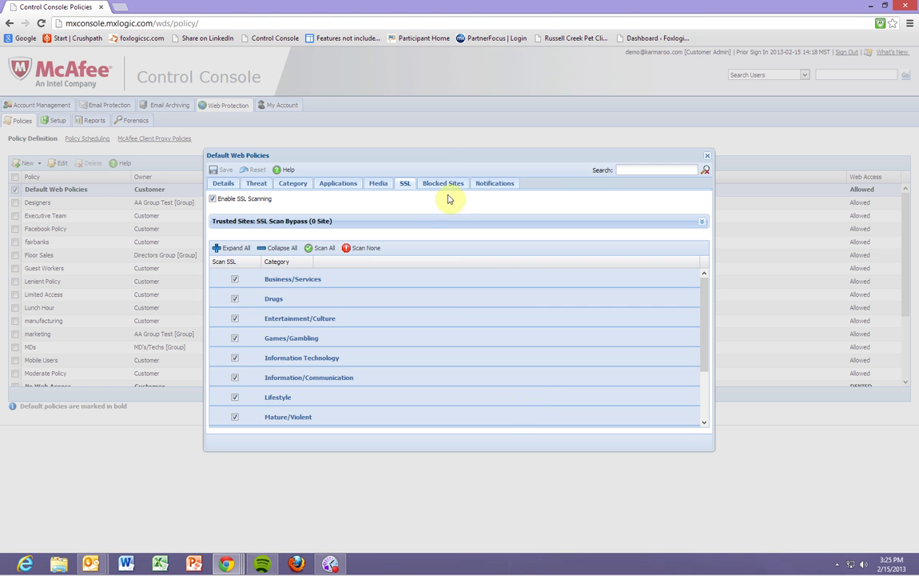
Scroll the SSL list and show the 'Site Blocked' notification template
scroll(464, 308, "down", 1)
scroll(466, 312, "up", 1)
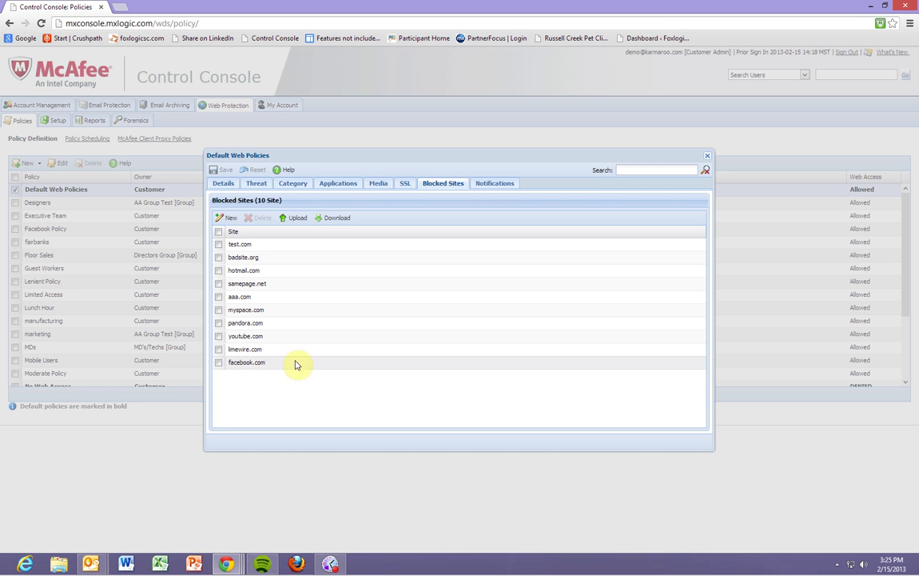
left_click(506, 184)
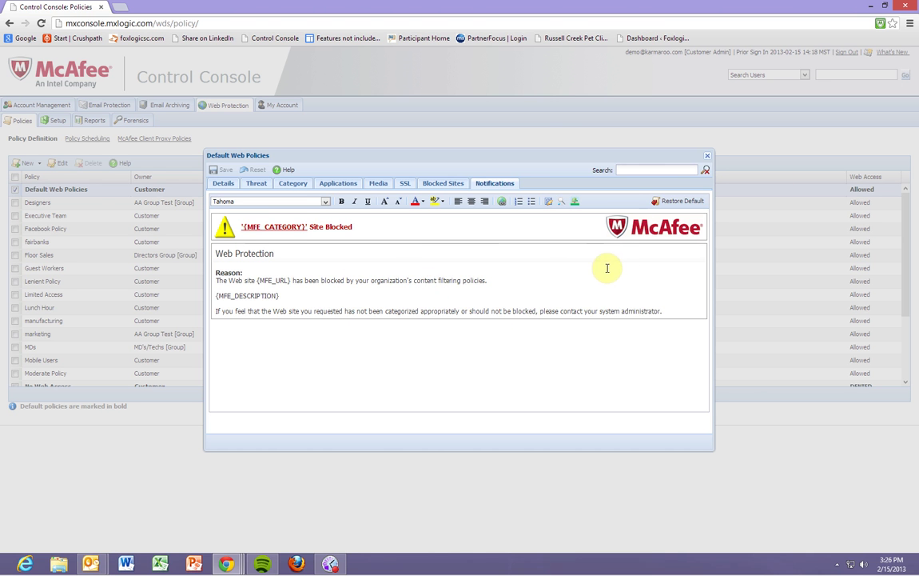
Close Default Web Policies and show Policy Scheduling with the Lunch Hour 12:00–13:00 slot
left_click(708, 155)
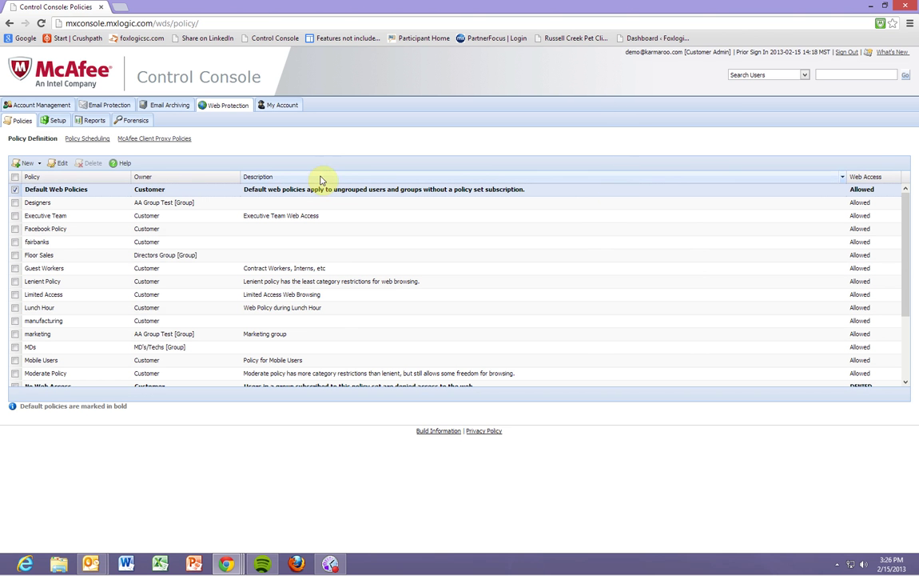
left_click(95, 140)
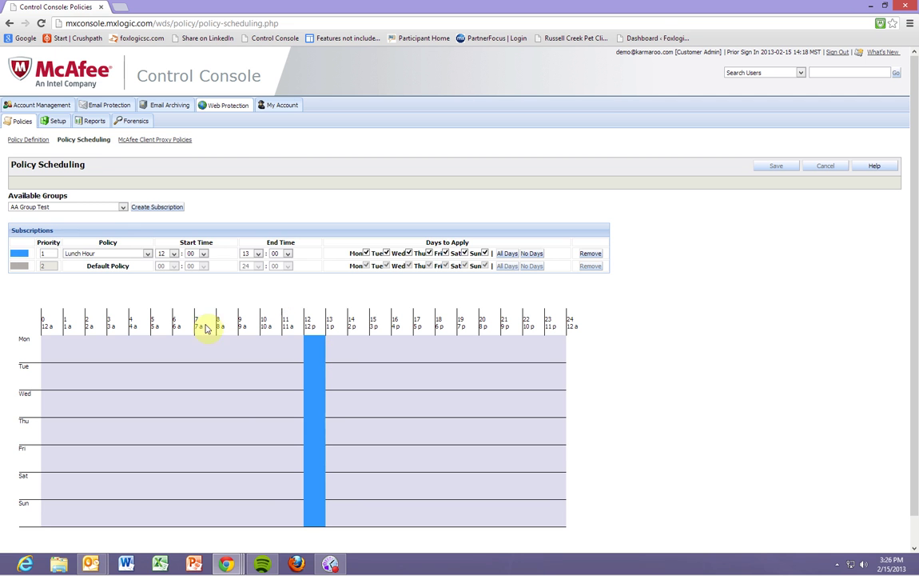
left_click(98, 207)
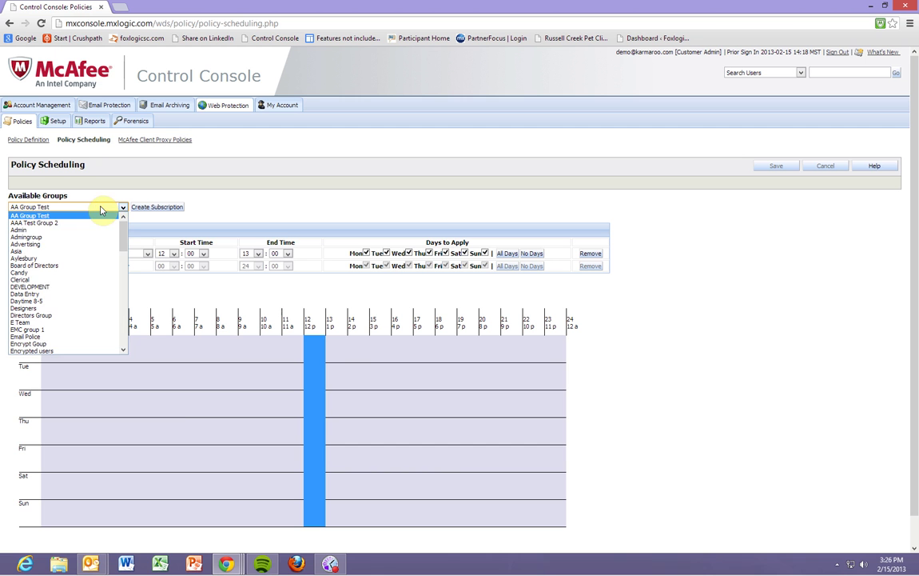
left_click(100, 208)
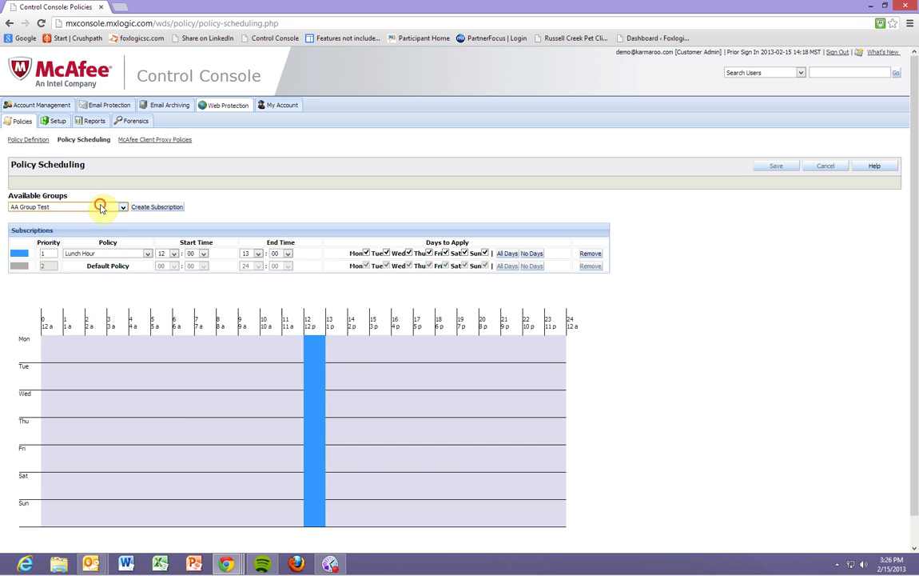
left_click(99, 207)
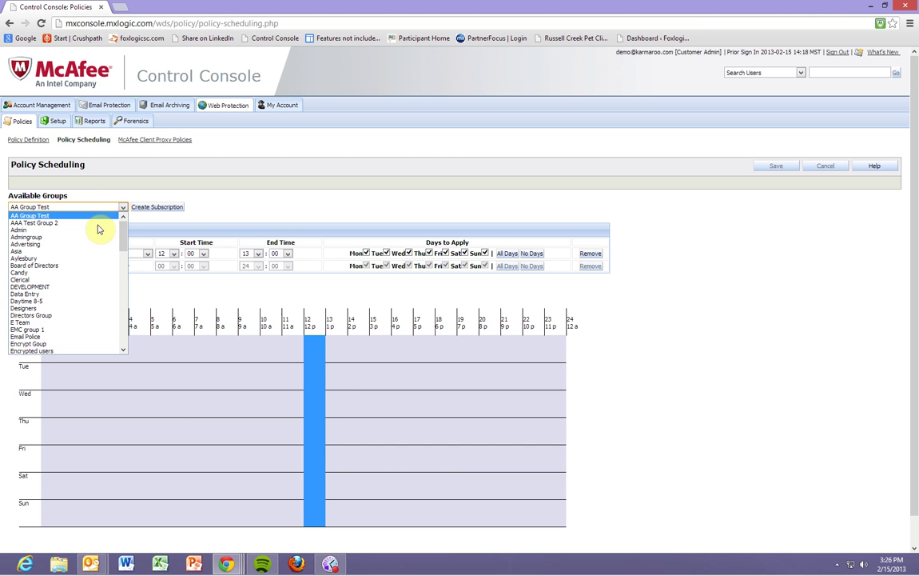
left_click(251, 196)
scroll(238, 295, "down", 1)
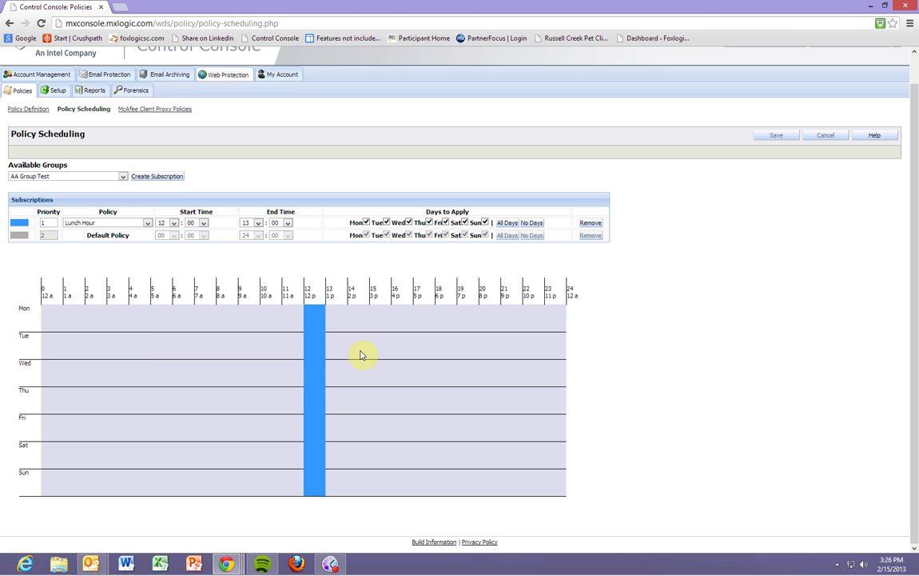
left_click(139, 223)
left_click(139, 223)
left_click(314, 466)
left_click_drag(452, 280, 718, 294)
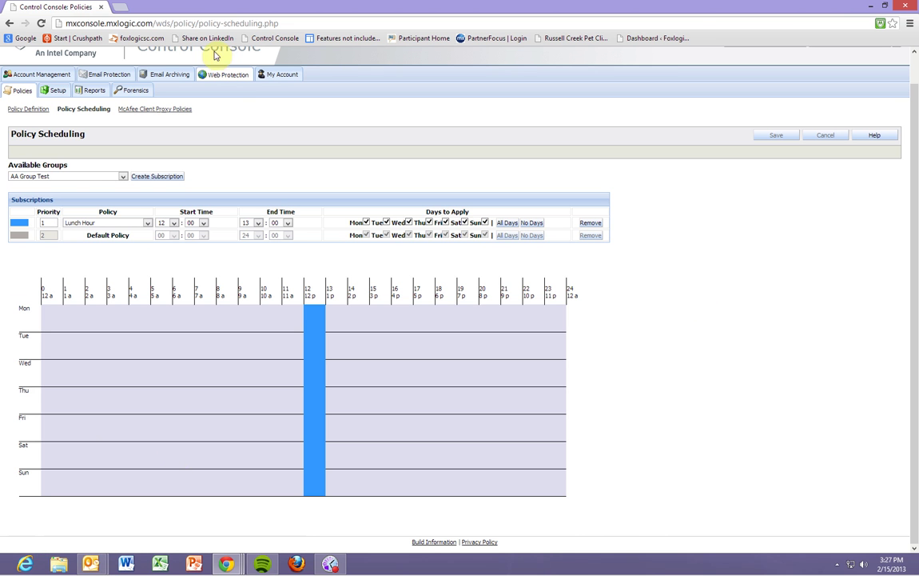
Show Web Protection Setup's Access Controls, highlighting the IP Address Range Authentication option
left_click(56, 91)
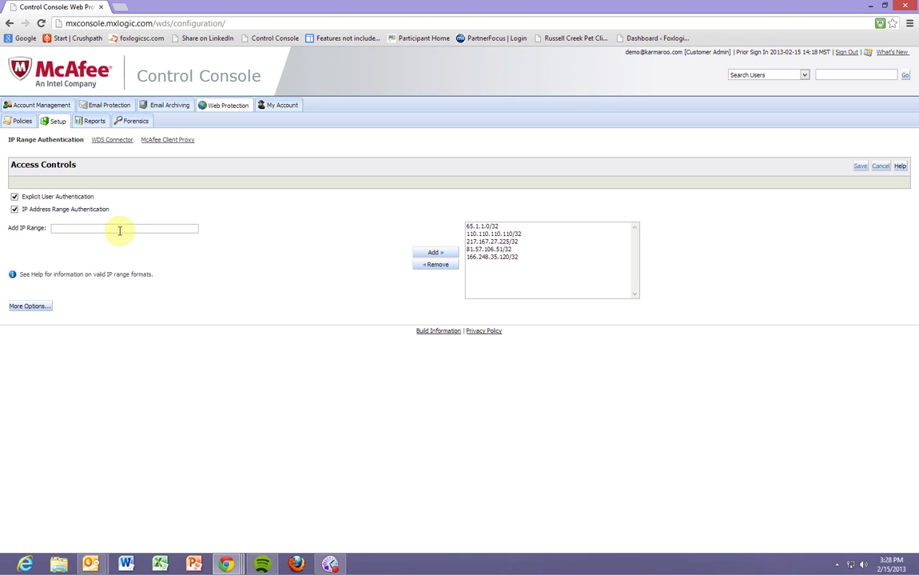
left_click_drag(113, 209, 22, 209)
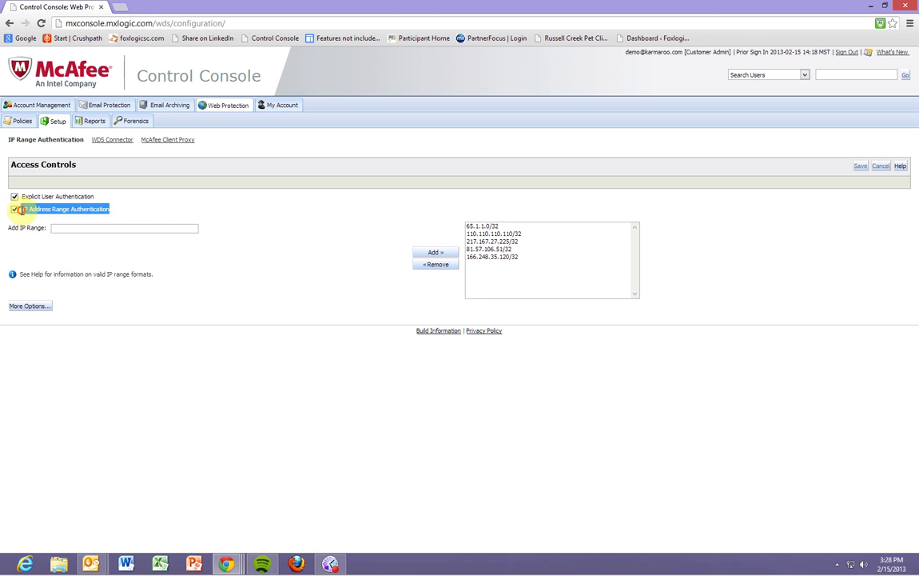
left_click(216, 410)
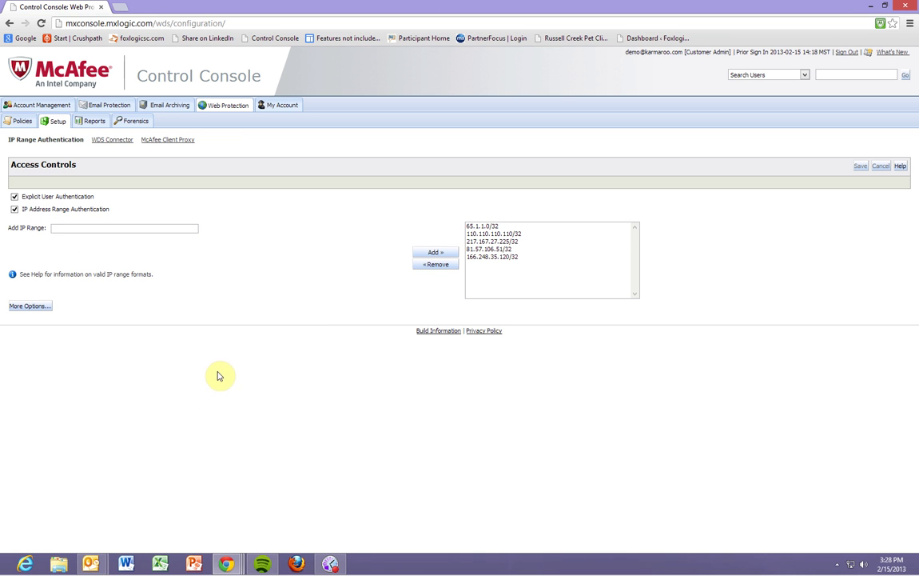
left_click(95, 197)
left_click_drag(95, 197, 17, 198)
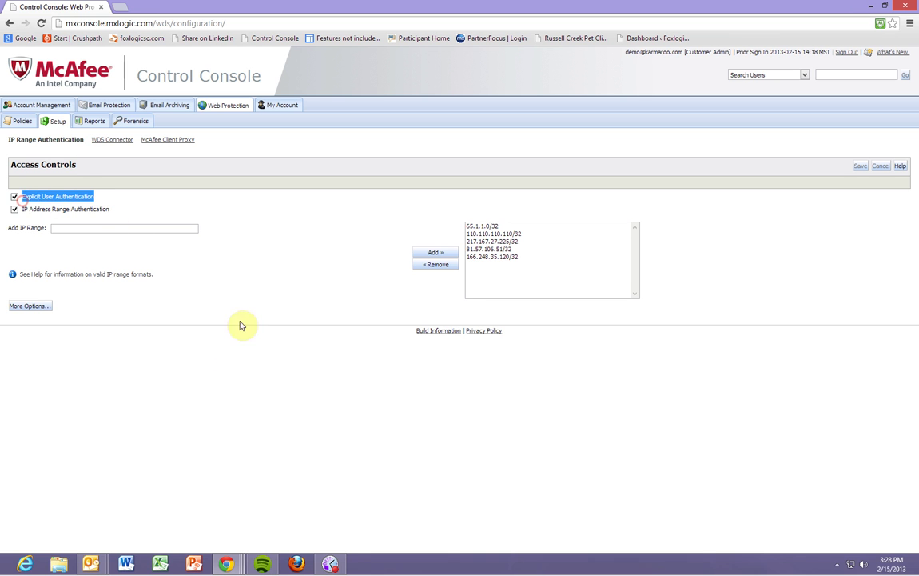
left_click(269, 421)
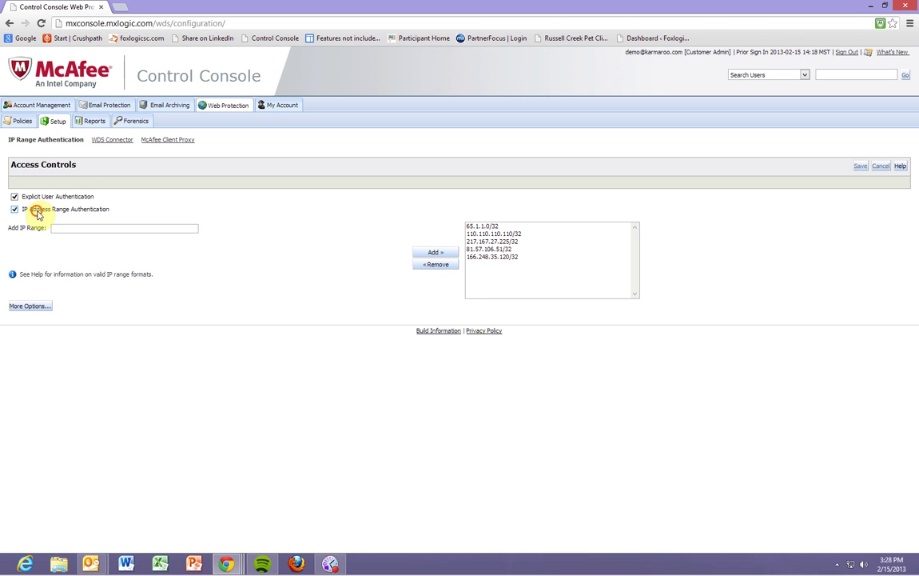
left_click_drag(36, 210, 110, 209)
left_click(181, 357)
left_click(15, 208)
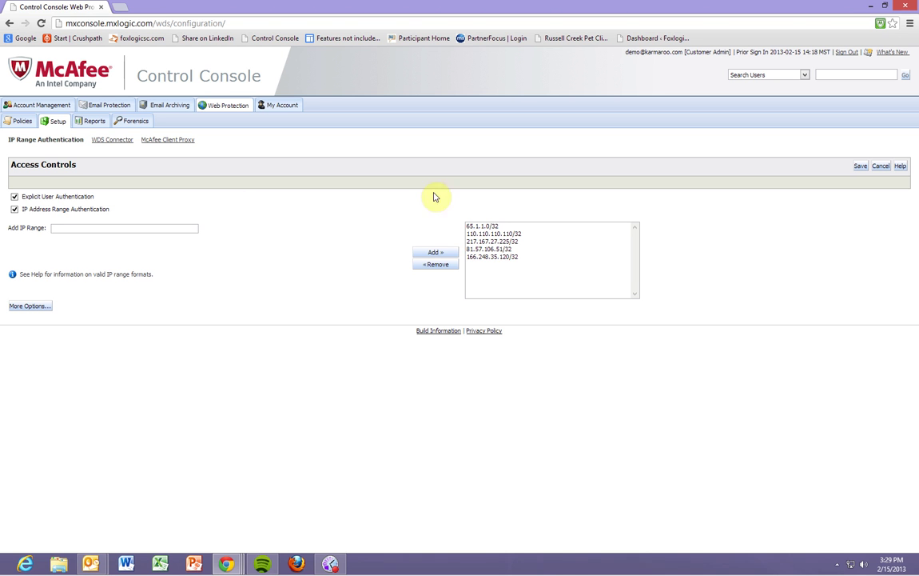
Show the McAfee Client Proxy page offering McpInstaller.zip and the setup document
left_click(176, 142)
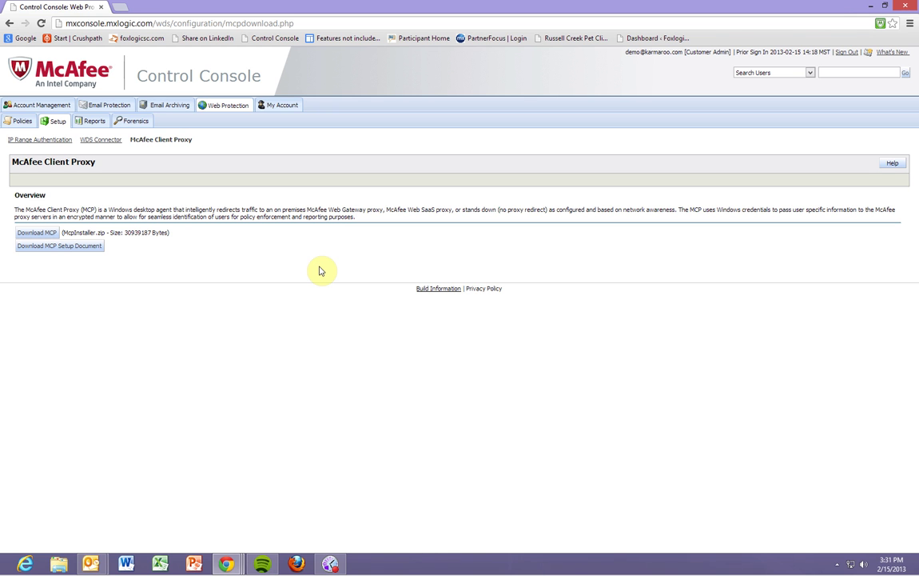
left_click(131, 121)
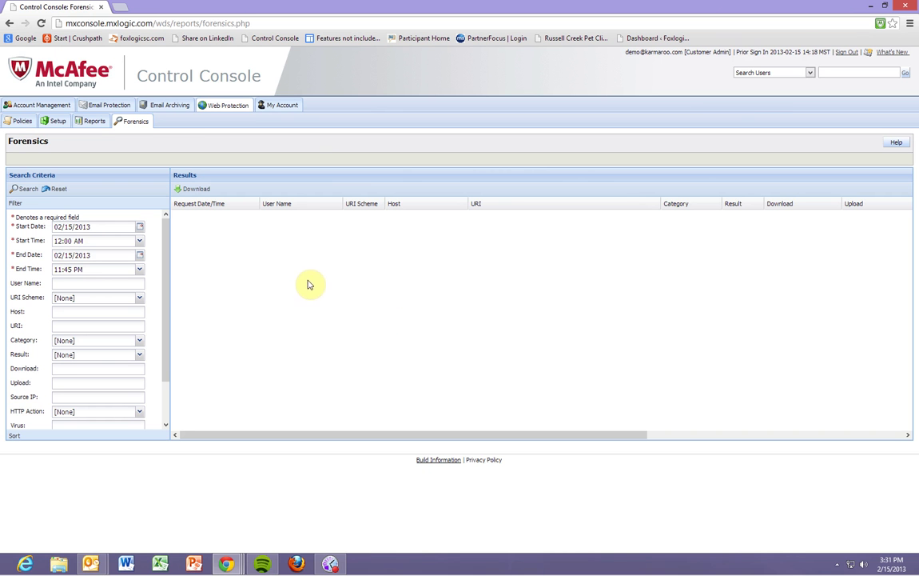
left_click_drag(165, 252, 176, 290)
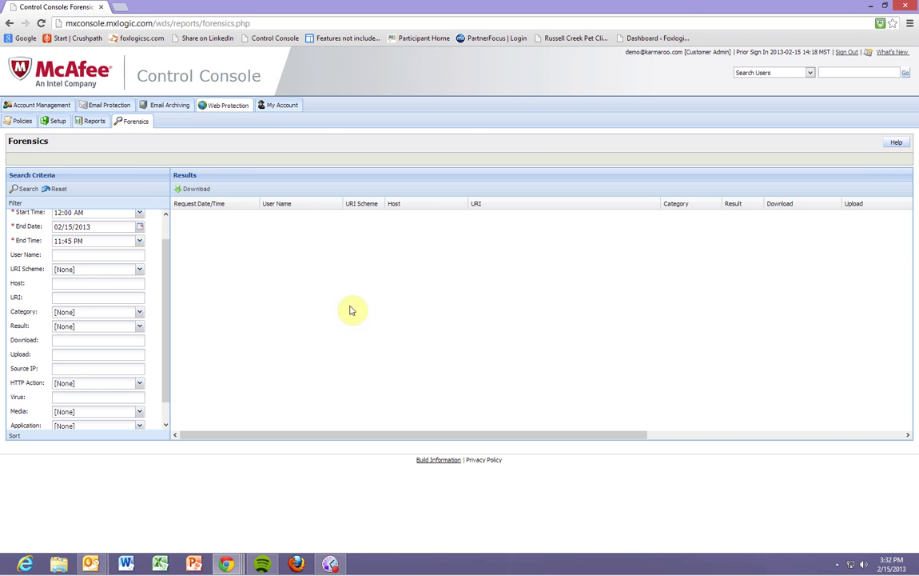
Go to the Web Protection Reports sub-tab to load the Traffic Overview report for 02/15/2013
left_click(95, 120)
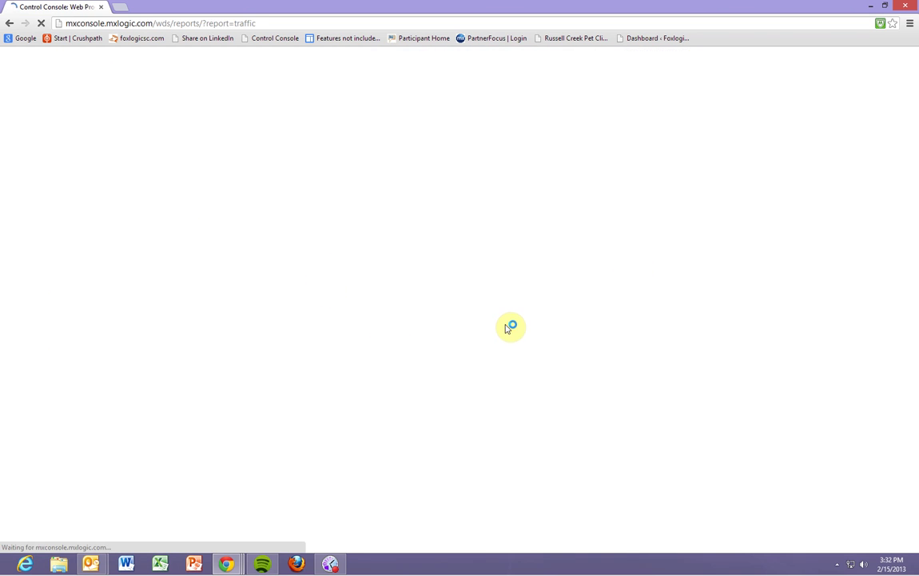